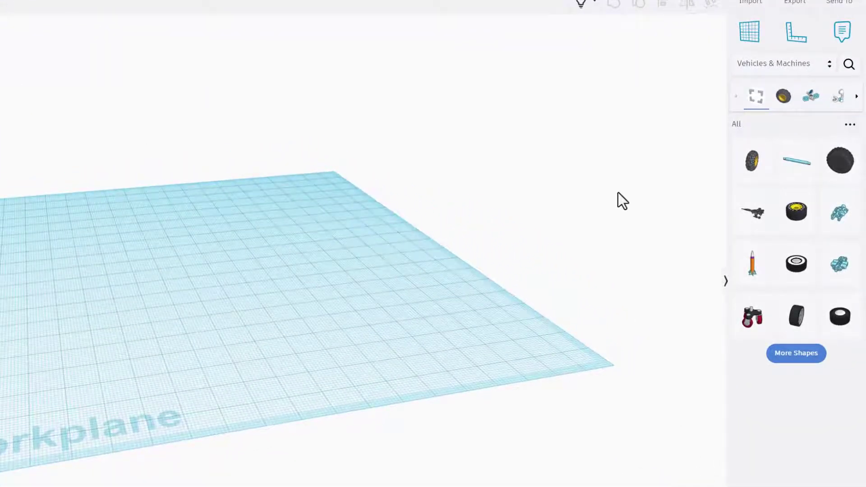
Step: Place a solid box from Basic Shapes on the workplane and shape it into a long, low car body about 34 mm wide
{"action": "left_click", "coordinate": [756, 70]}
{"action": "left_click", "coordinate": [762, 105]}
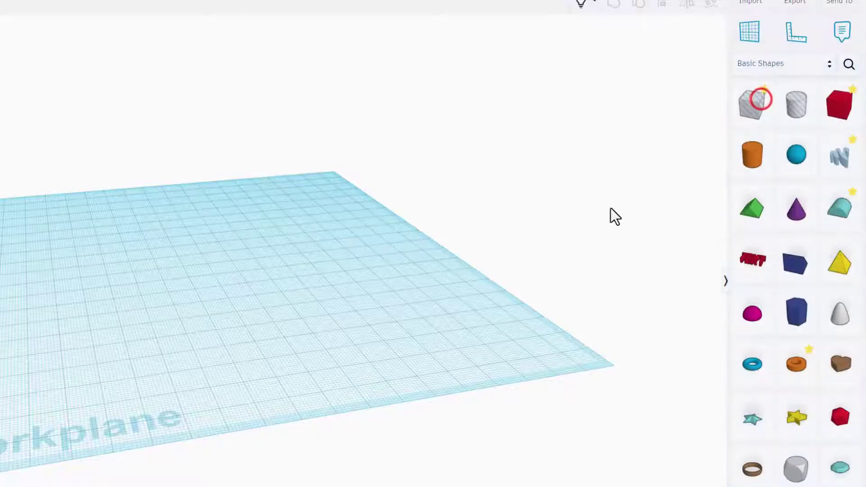
{"action": "left_click_drag", "start_coordinate": [836, 107], "coordinate": [395, 271]}
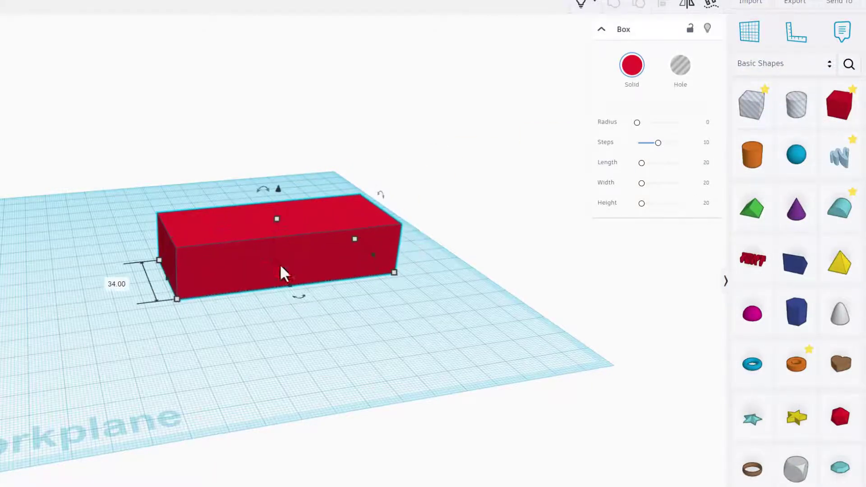
{"action": "left_click_drag", "start_coordinate": [277, 218], "coordinate": [282, 228]}
{"action": "left_click", "coordinate": [337, 291]}
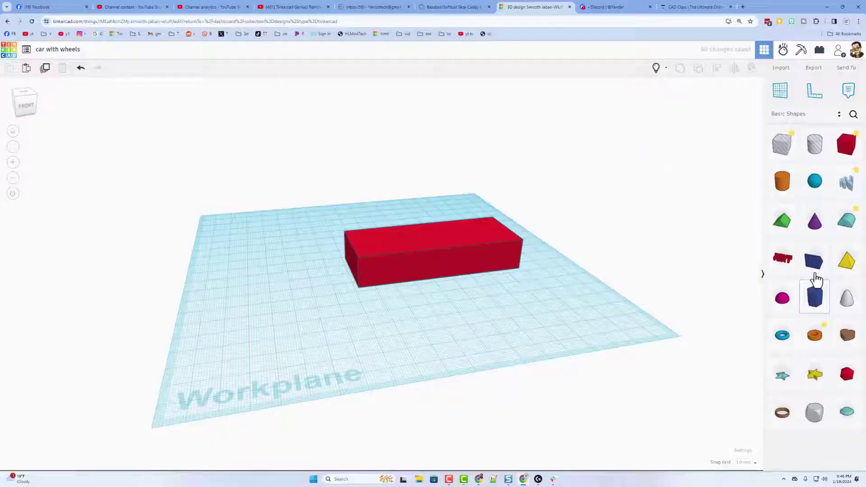
Step: Add a wedge as the cabin on top of the car body, rotated -90°, and centre it across the body's width
{"action": "left_click_drag", "start_coordinate": [792, 263], "coordinate": [318, 223]}
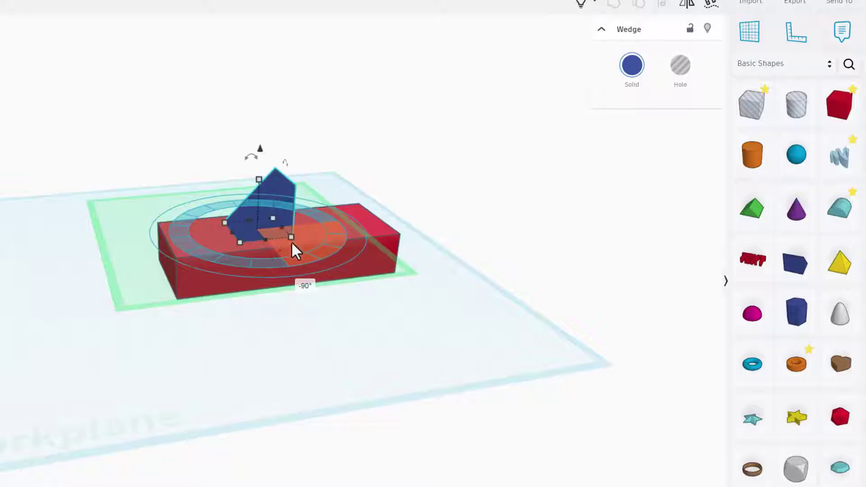
{"action": "left_click", "coordinate": [253, 225]}
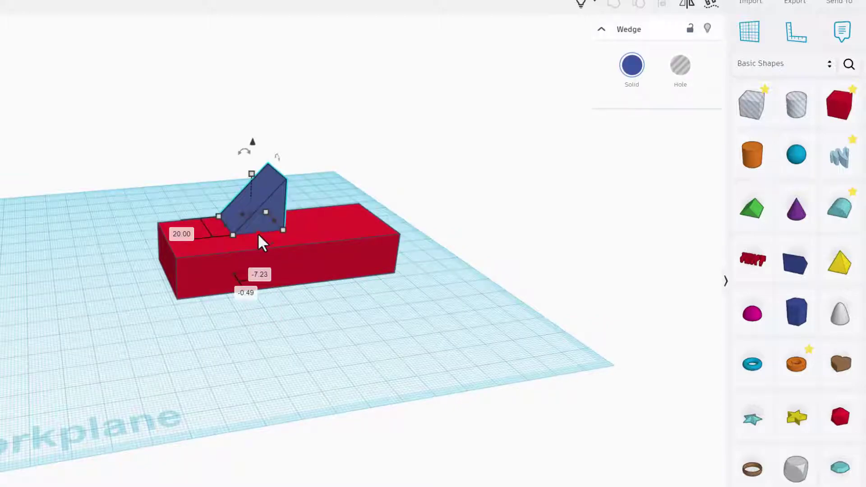
{"action": "left_click_drag", "start_coordinate": [195, 181], "coordinate": [294, 297]}
{"action": "key", "text": "l"}
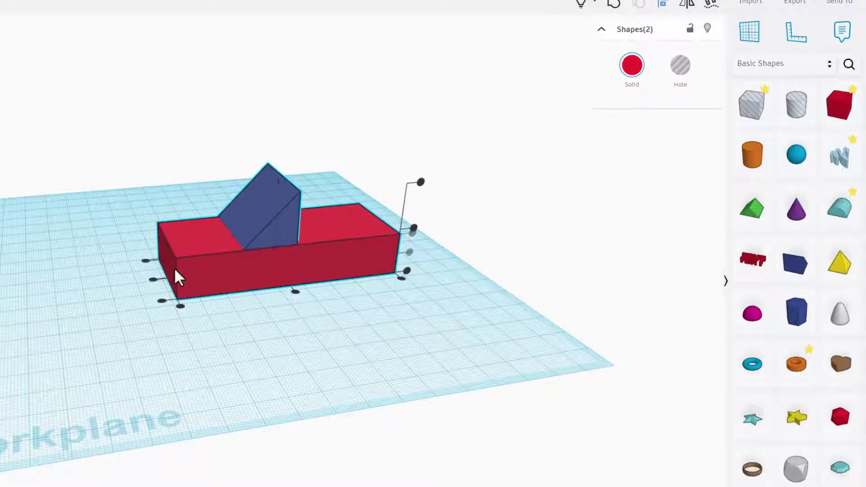
{"action": "left_click", "coordinate": [153, 280]}
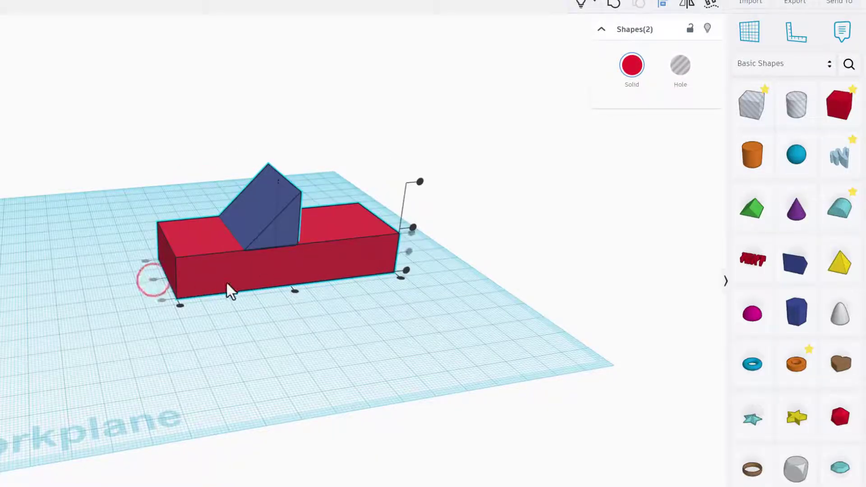
{"action": "left_click", "coordinate": [251, 314]}
Step: Group the box and wedge into one shape and make it multicolor so the original colours are kept
{"action": "key", "text": "ctrl+a"}
{"action": "key", "text": "ctrl+g"}
{"action": "left_click", "coordinate": [631, 65]}
{"action": "left_click", "coordinate": [526, 225]}
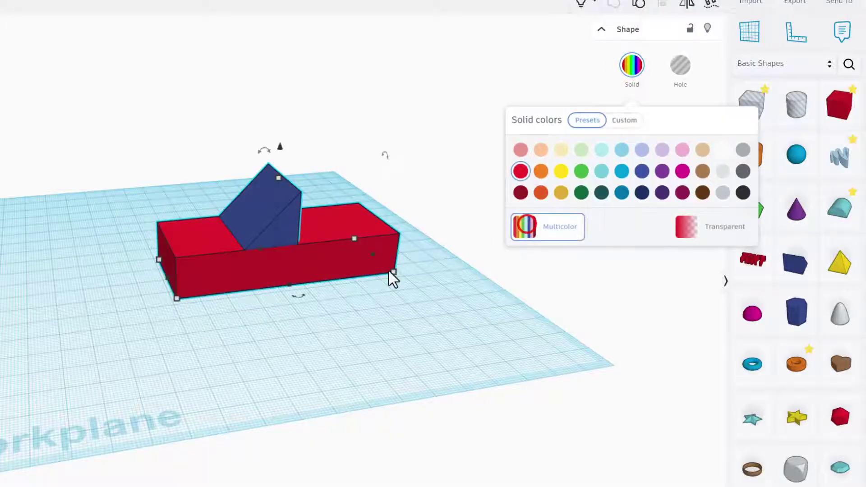
Step: Raise the grouped car body 11 mm above the workplane
{"action": "left_click", "coordinate": [372, 287]}
{"action": "left_click", "coordinate": [330, 262]}
{"action": "left_click_drag", "start_coordinate": [281, 149], "coordinate": [283, 121]}
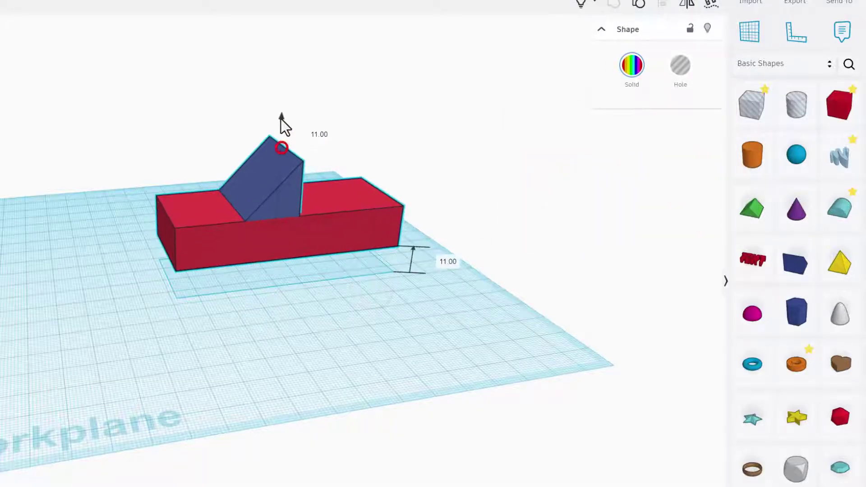
{"action": "left_click", "coordinate": [290, 270]}
{"action": "left_click", "coordinate": [278, 297]}
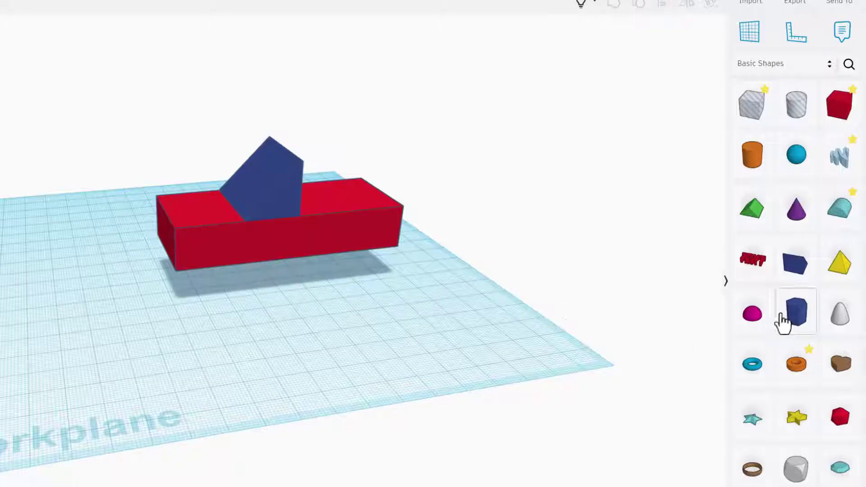
Step: Place a White wall tire and rim from Vehicles & Machines against the car body's long side, near the front
{"action": "left_click", "coordinate": [755, 64]}
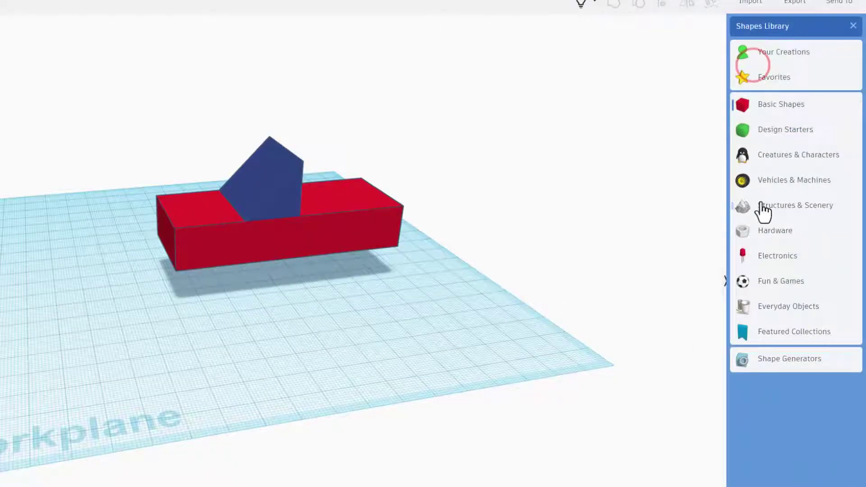
{"action": "left_click", "coordinate": [765, 180]}
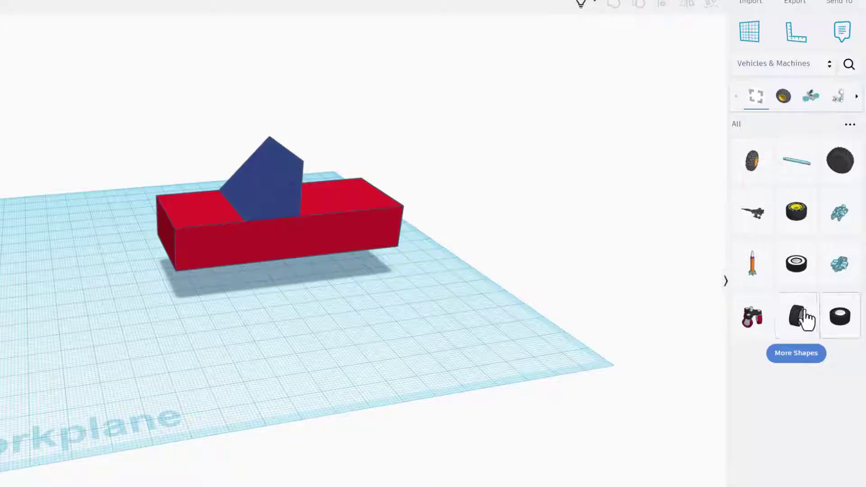
{"action": "left_click", "coordinate": [797, 270]}
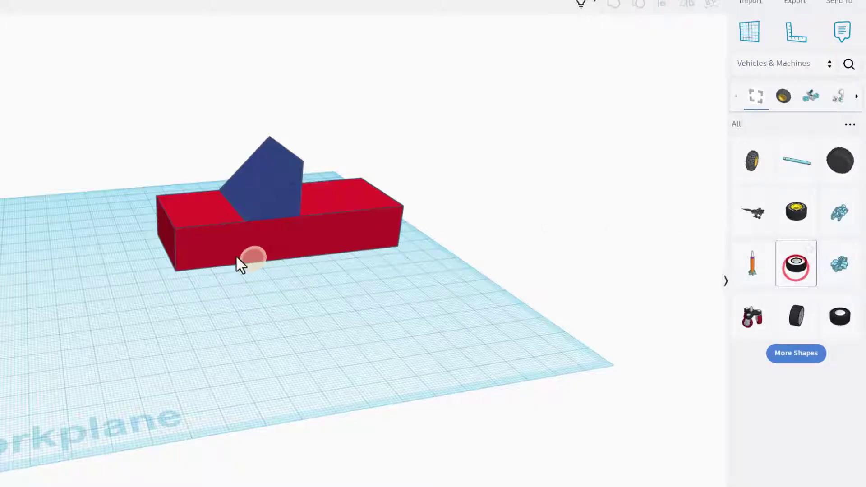
{"action": "left_click", "coordinate": [213, 253]}
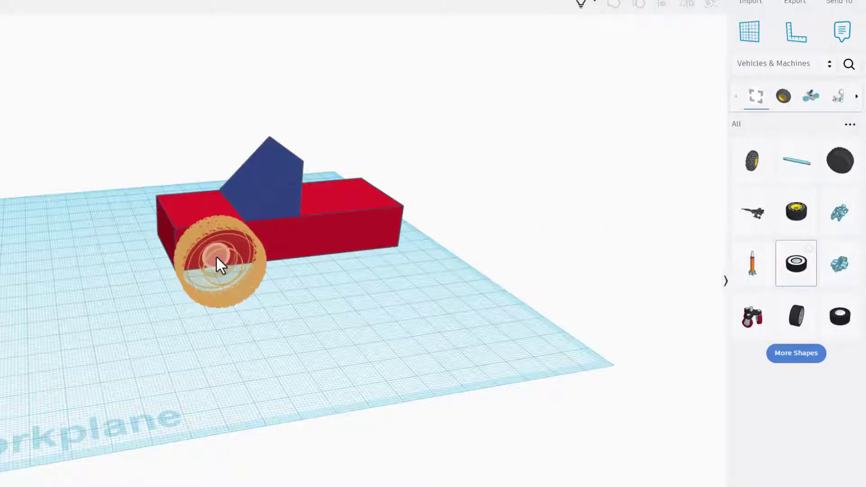
{"action": "right_click_drag", "start_coordinate": [169, 288], "coordinate": [308, 251]}
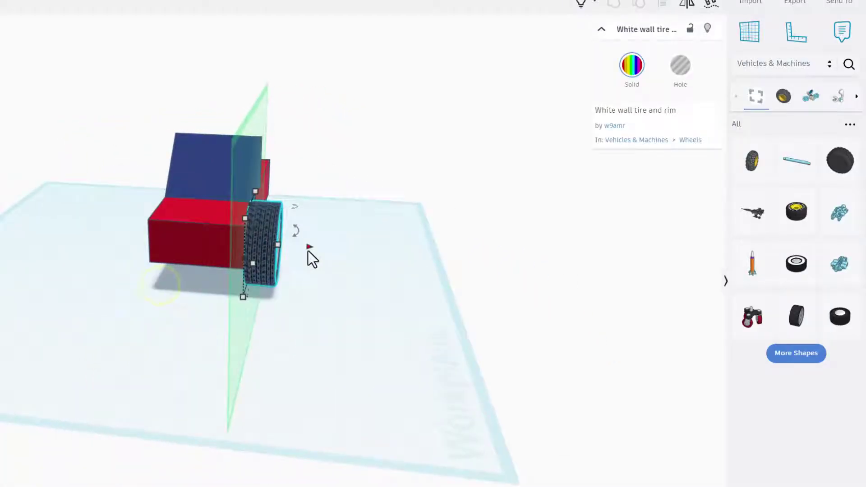
{"action": "right_click_drag", "start_coordinate": [362, 250], "coordinate": [343, 301]}
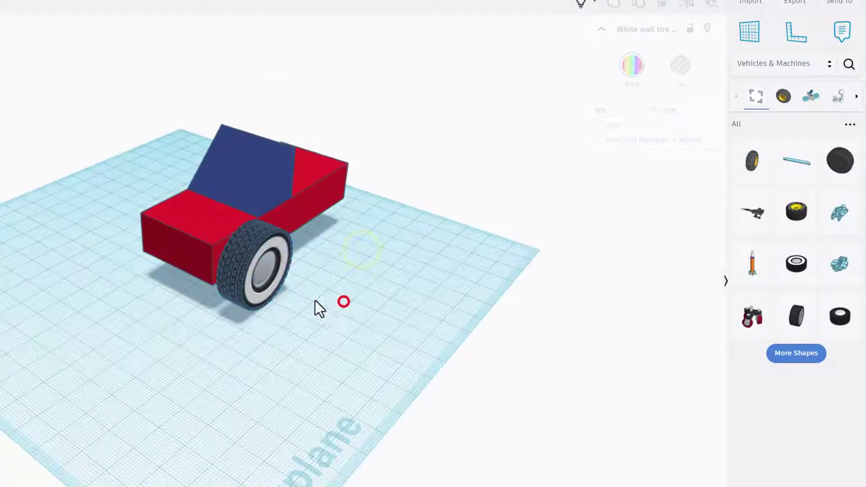
{"action": "right_click_drag", "start_coordinate": [340, 343], "coordinate": [257, 261]}
{"action": "right_click_drag", "start_coordinate": [381, 339], "coordinate": [304, 298]}
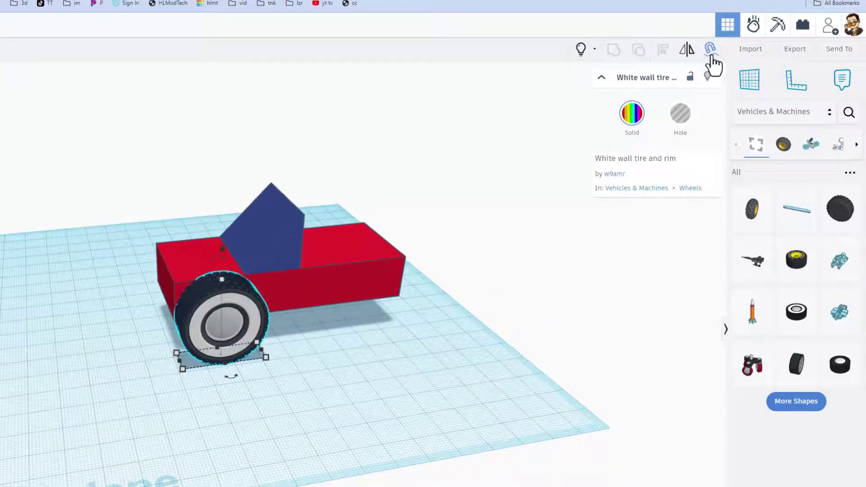
Step: Switch to the Sim Lab workspace and place an axle connector on the car body's side at the front wheel
{"action": "left_click", "coordinate": [754, 27]}
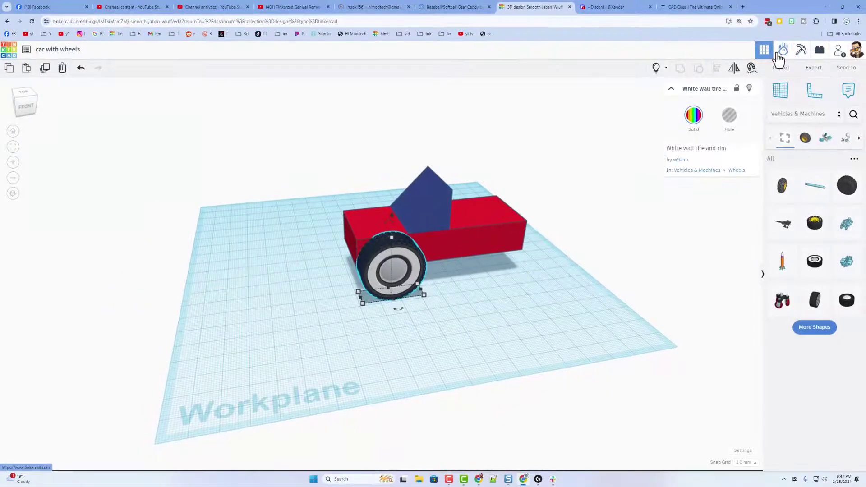
{"action": "right_click_drag", "start_coordinate": [333, 302], "coordinate": [692, 381]}
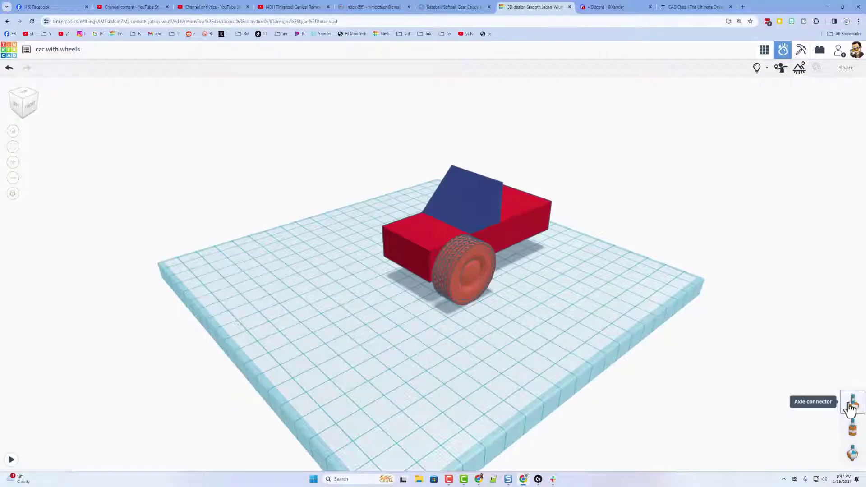
{"action": "left_click_drag", "start_coordinate": [850, 408], "coordinate": [509, 251]}
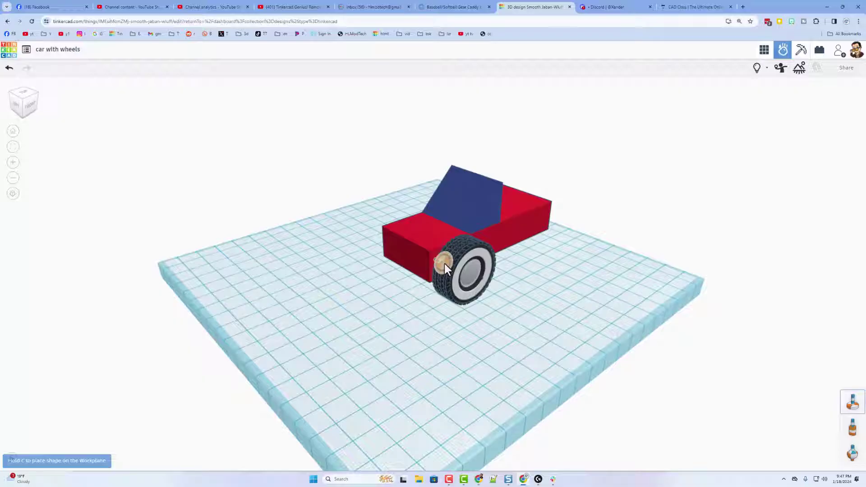
{"action": "left_click_drag", "start_coordinate": [436, 257], "coordinate": [436, 257]}
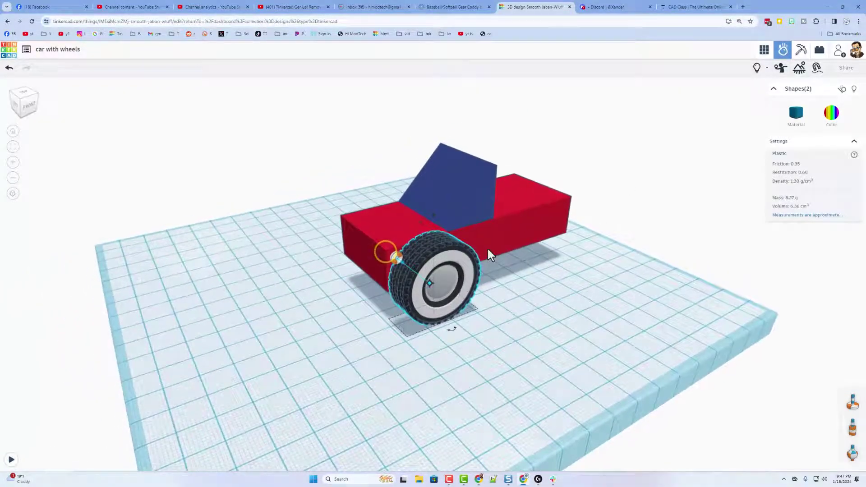
Step: Return to the 3D design workspace and centre-align the axle connector and the wheel along the car's length and height
{"action": "left_click", "coordinate": [764, 51]}
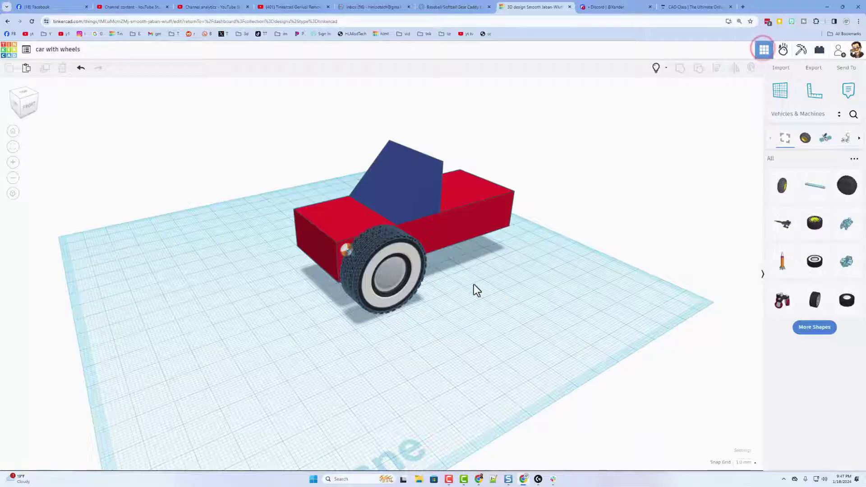
{"action": "right_click_drag", "start_coordinate": [474, 290], "coordinate": [327, 267]}
{"action": "left_click", "coordinate": [327, 269]}
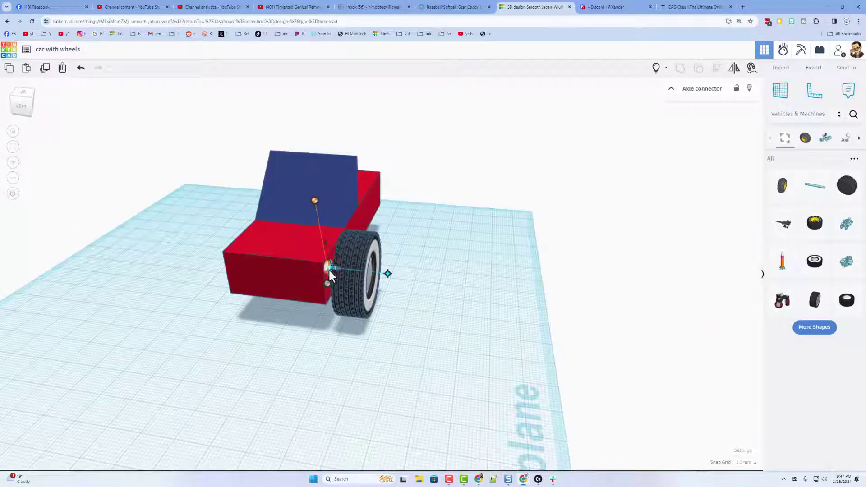
{"action": "left_click", "coordinate": [357, 258], "text": "shift"}
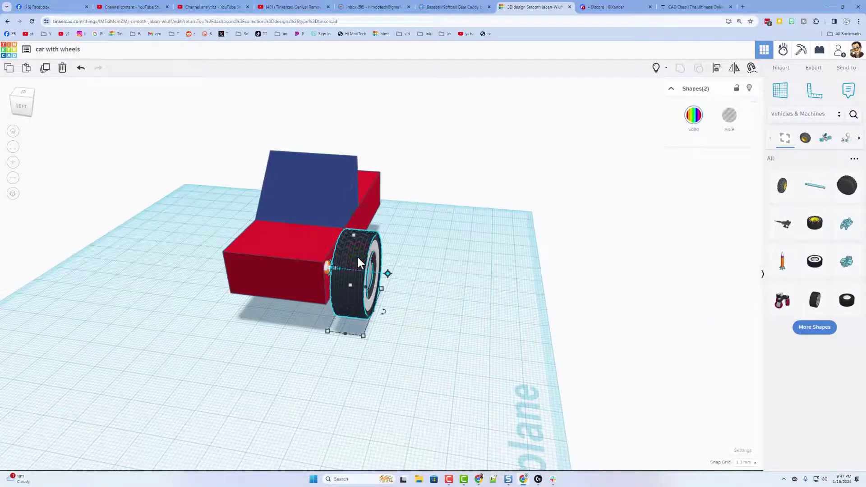
{"action": "right_click_drag", "start_coordinate": [356, 255], "coordinate": [353, 289]}
{"action": "left_click", "coordinate": [400, 325]}
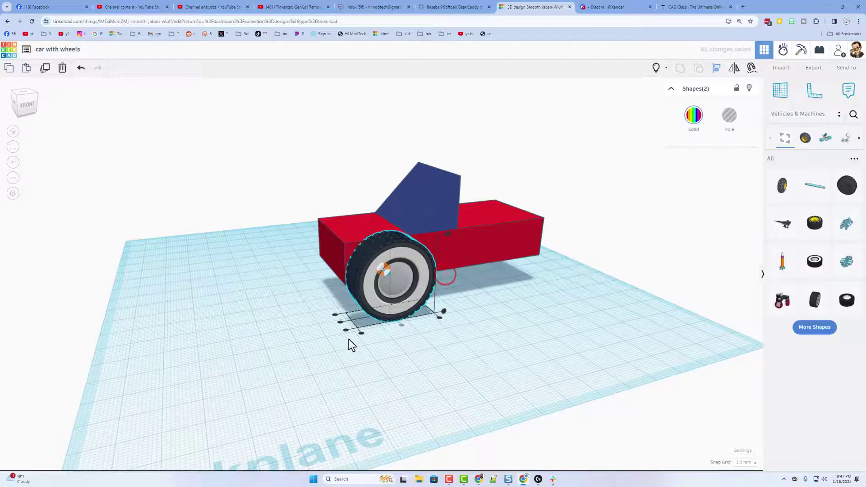
{"action": "left_click", "coordinate": [435, 335]}
Step: Link the orange end of the axle connector to the car body
{"action": "right_click_drag", "start_coordinate": [541, 344], "coordinate": [567, 304]}
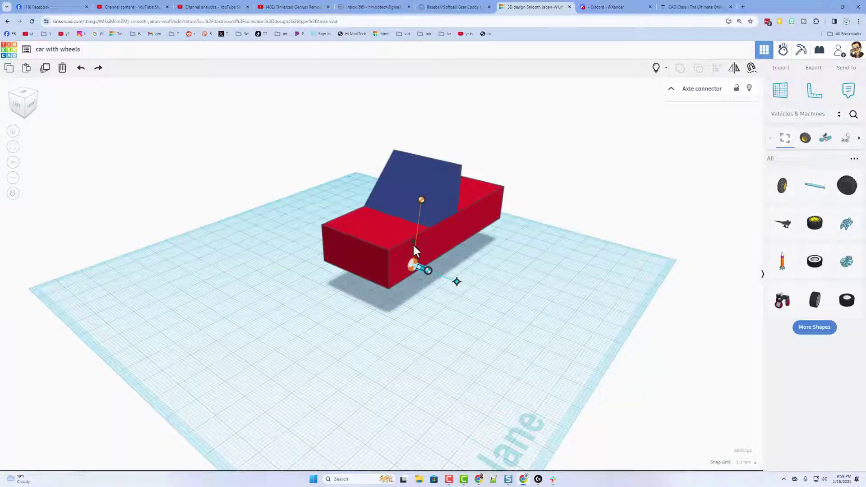
{"action": "left_click_drag", "start_coordinate": [421, 201], "coordinate": [357, 243]}
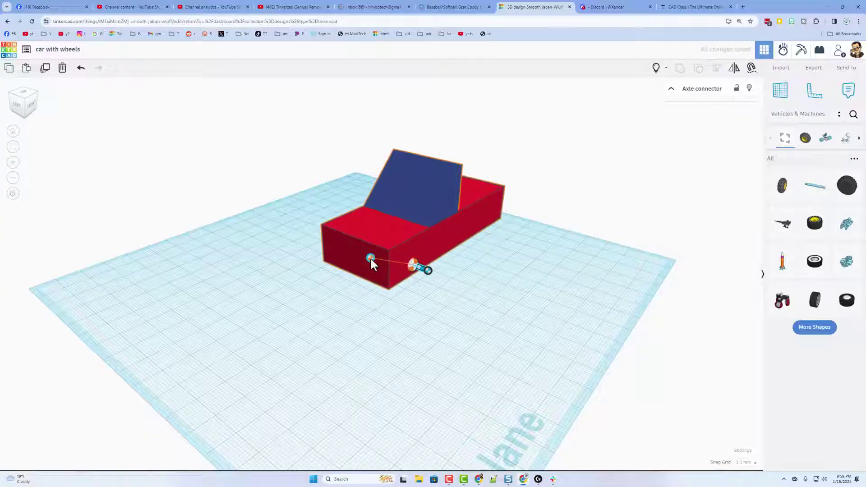
{"action": "left_click_drag", "start_coordinate": [371, 259], "coordinate": [412, 267]}
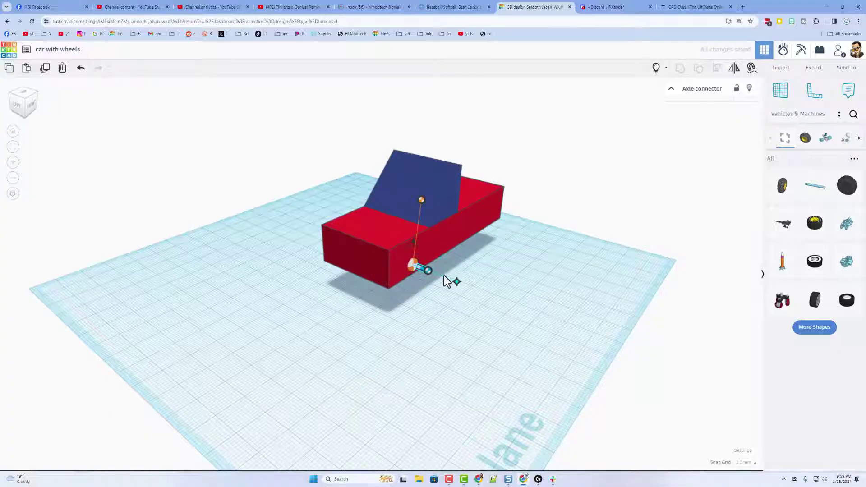
Step: Show the hidden wheel and link the blue end of the axle connector to it
{"action": "left_click", "coordinate": [656, 70]}
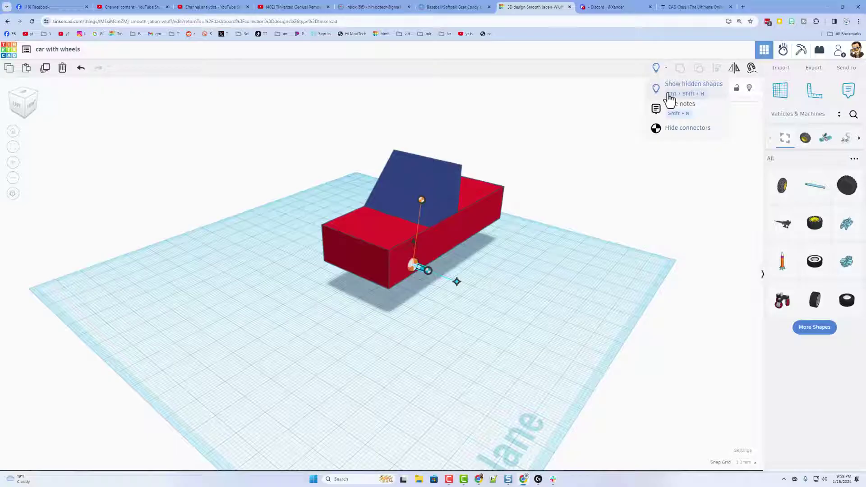
{"action": "left_click", "coordinate": [690, 86]}
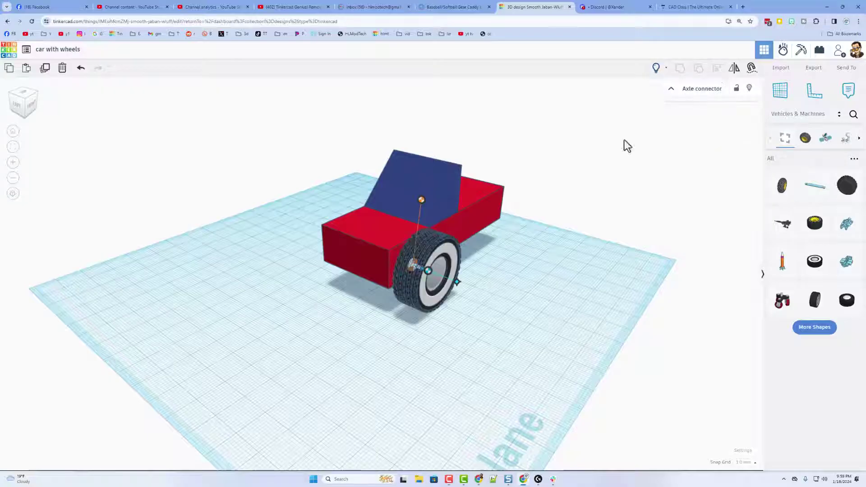
{"action": "left_click_drag", "start_coordinate": [456, 282], "coordinate": [356, 252]}
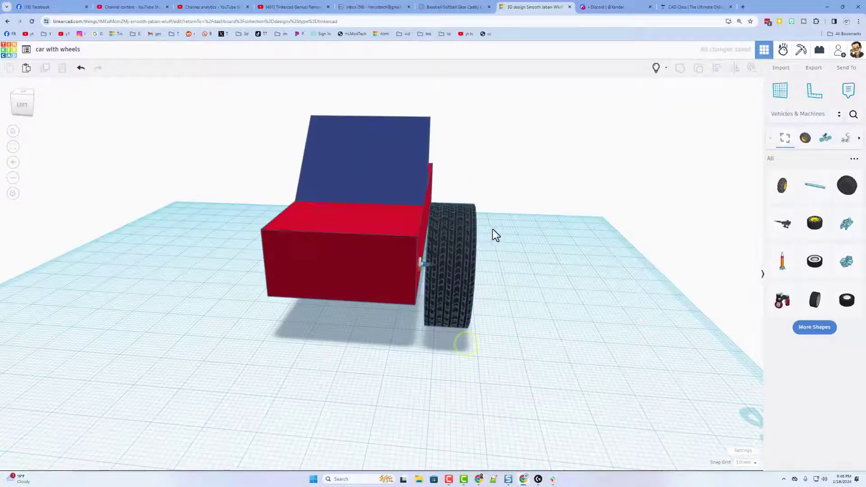
Step: Hide the car body so only the wheel and its axle connector remain
{"action": "left_click_drag", "start_coordinate": [427, 345], "coordinate": [424, 342]}
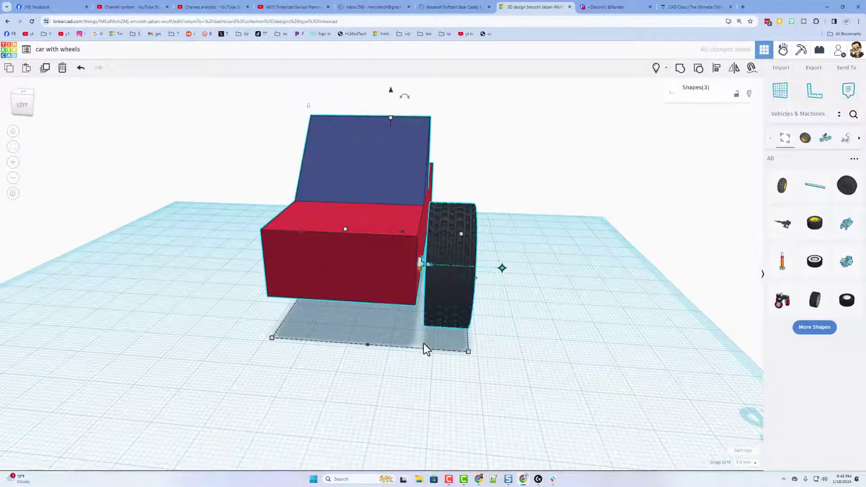
{"action": "left_click", "coordinate": [616, 237]}
{"action": "left_click", "coordinate": [377, 234]}
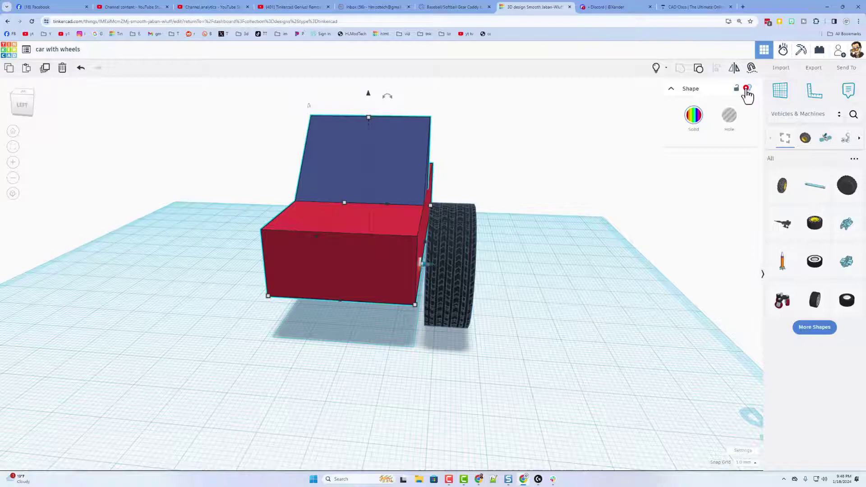
{"action": "left_click", "coordinate": [746, 89]}
Step: Duplicate the wheel with its axle connector and move the copy along the car's length with five large nudges
{"action": "left_click_drag", "start_coordinate": [536, 167], "coordinate": [379, 315]}
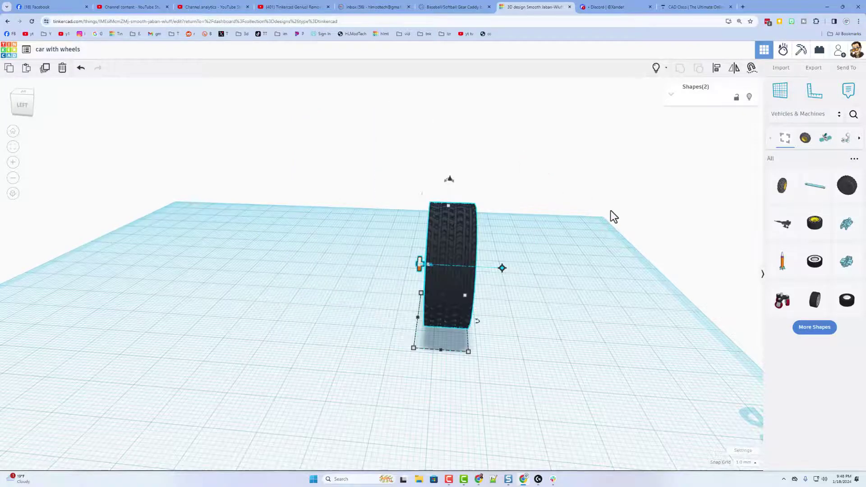
{"action": "right_click_drag", "start_coordinate": [611, 210], "coordinate": [428, 251]}
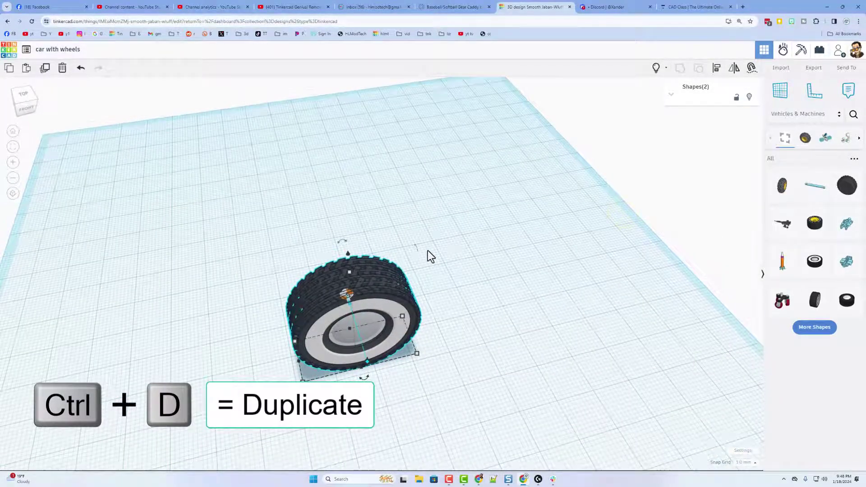
{"action": "key", "text": "ctrl+d"}
{"action": "key", "text": "shift+Right"}
{"action": "key", "text": "shift+Right"}
{"action": "key", "text": "shift+Right"}
{"action": "key", "text": "shift+Right"}
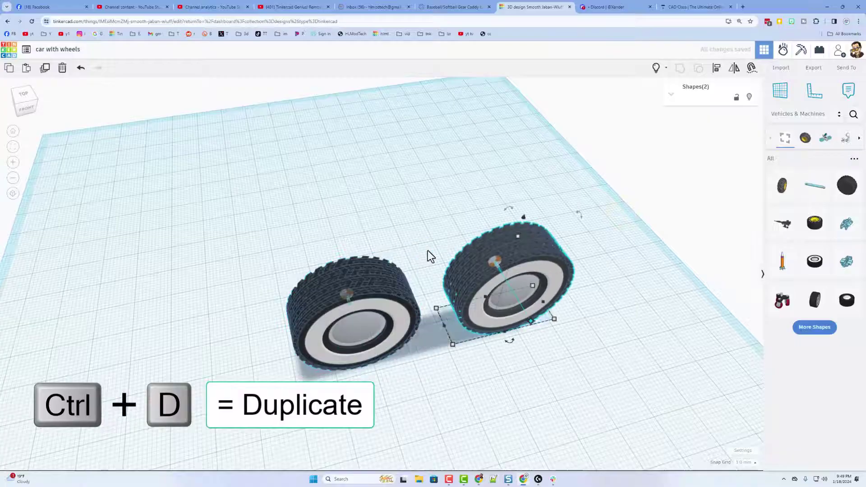
{"action": "key", "text": "shift+Right"}
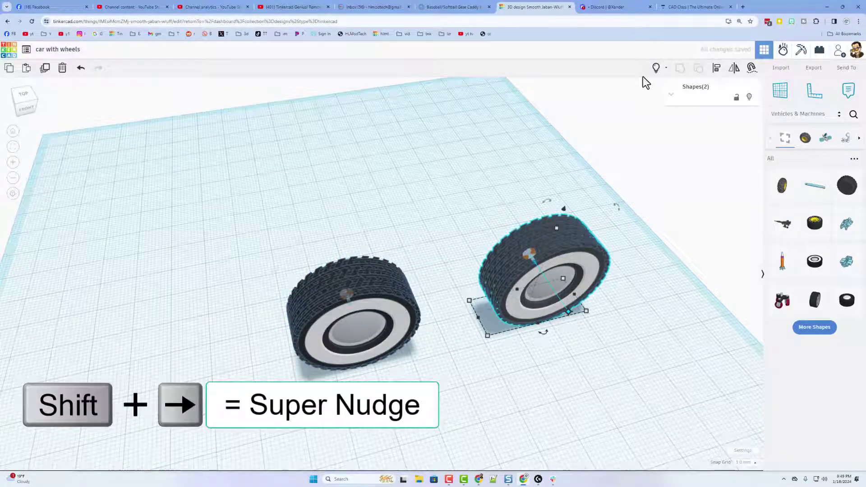
Step: Show the hidden car body and nudge the copied wheel five small steps further toward the body's far end
{"action": "left_click", "coordinate": [656, 67]}
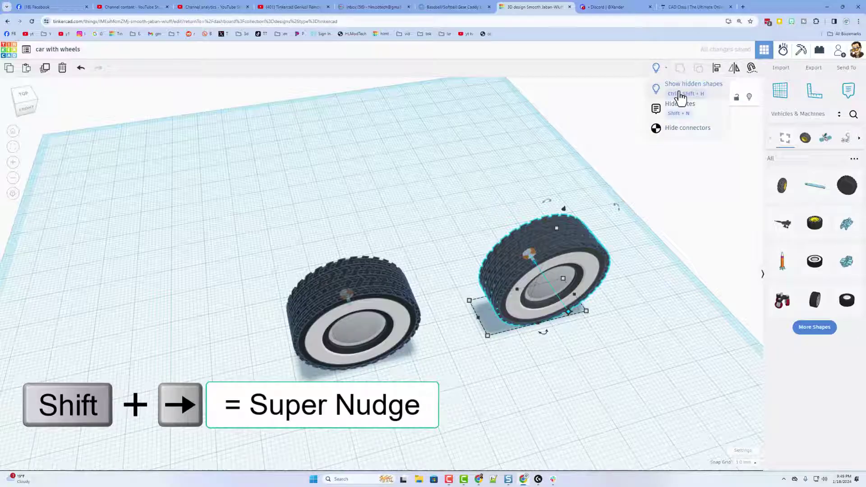
{"action": "left_click", "coordinate": [679, 90]}
{"action": "right_click_drag", "start_coordinate": [252, 233], "coordinate": [182, 205]}
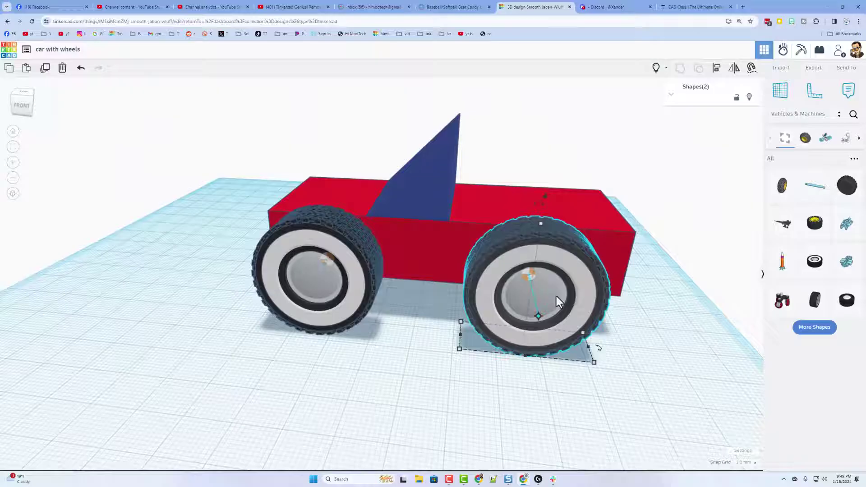
{"action": "key", "text": "Right"}
{"action": "key", "text": "Right"}
{"action": "key", "text": "Right"}
{"action": "key", "text": "Right"}
{"action": "key", "text": "Right"}
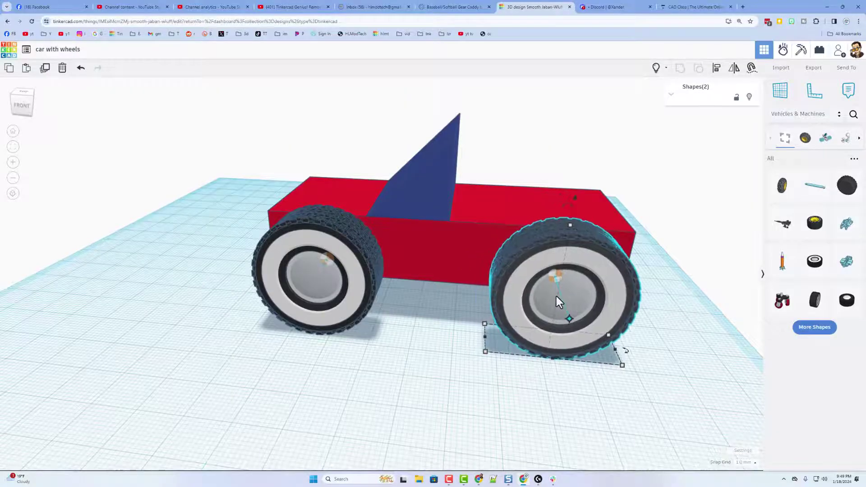
Step: Select both wheels together with their axle connectors and duplicate the set
{"action": "right_click_drag", "start_coordinate": [319, 319], "coordinate": [555, 216]}
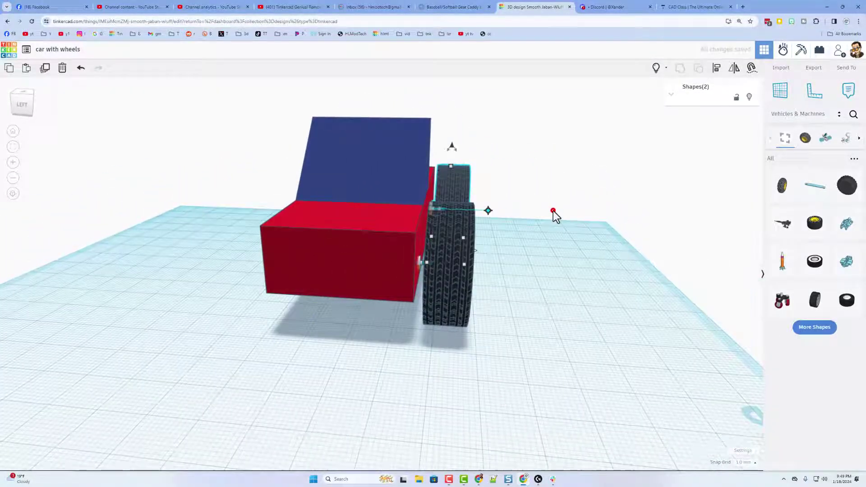
{"action": "left_click", "coordinate": [553, 212]}
{"action": "left_click_drag", "start_coordinate": [528, 191], "coordinate": [482, 283]}
{"action": "right_click_drag", "start_coordinate": [482, 283], "coordinate": [498, 313]}
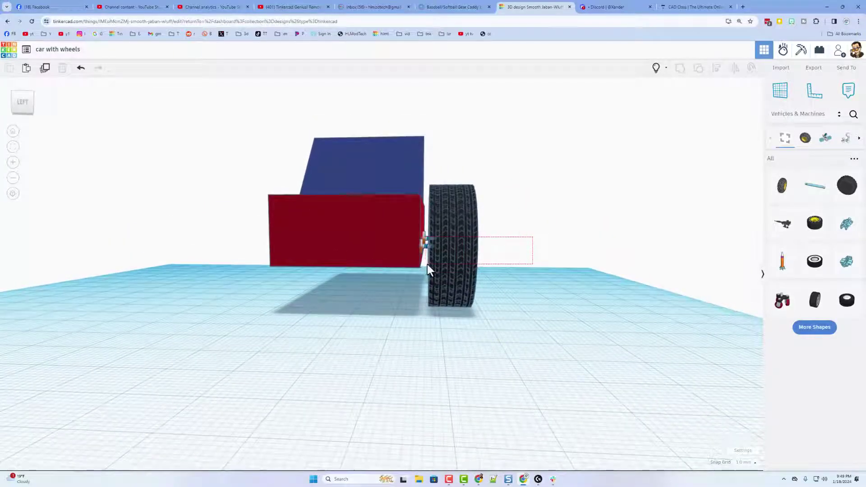
{"action": "left_click_drag", "start_coordinate": [427, 265], "coordinate": [427, 265]}
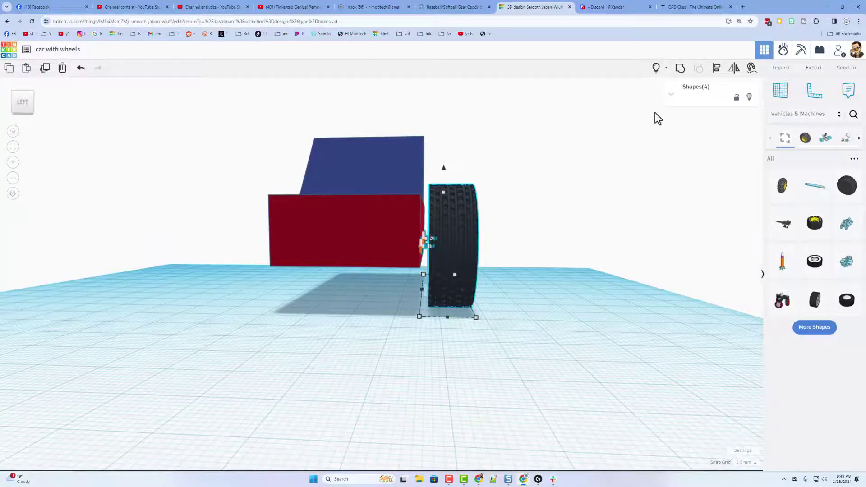
{"action": "right_click_drag", "start_coordinate": [518, 212], "coordinate": [494, 275]}
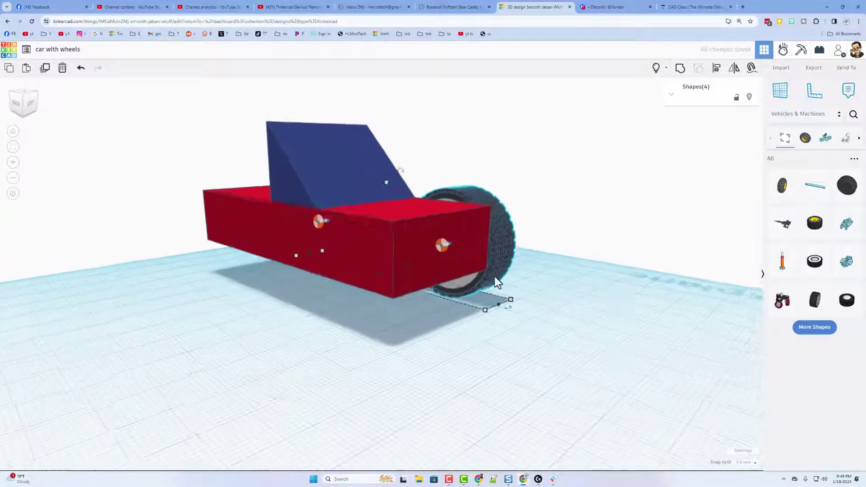
Step: Drop the duplicated wheels onto a temporary workplane on the car body's opposite side and restore the default workplane
{"action": "left_click", "coordinate": [313, 249]}
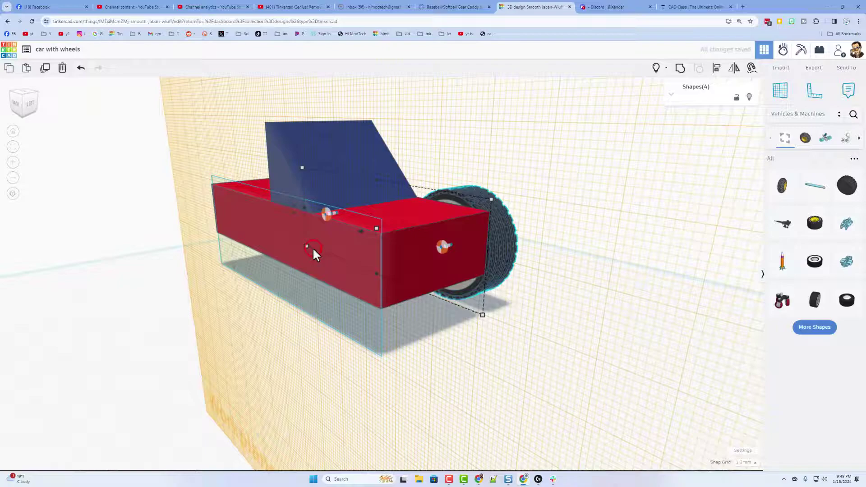
{"action": "key", "text": "d"}
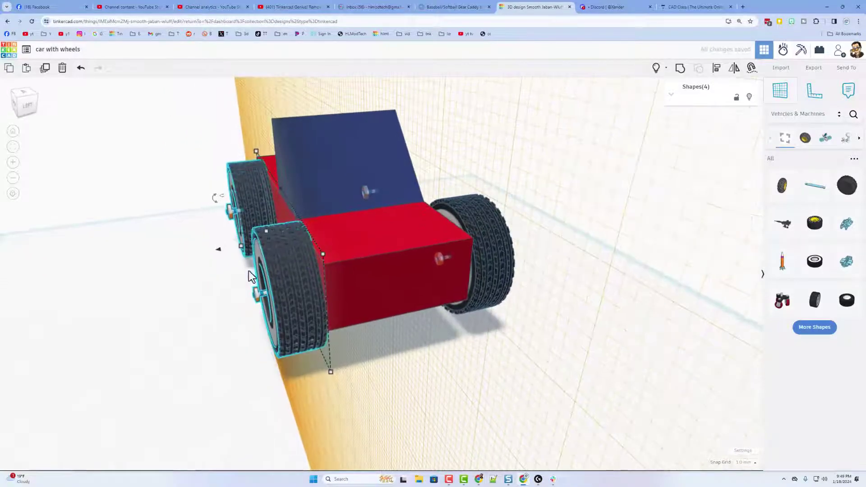
{"action": "key", "text": "w"}
{"action": "left_click", "coordinate": [187, 309]}
{"action": "left_click", "coordinate": [286, 298]}
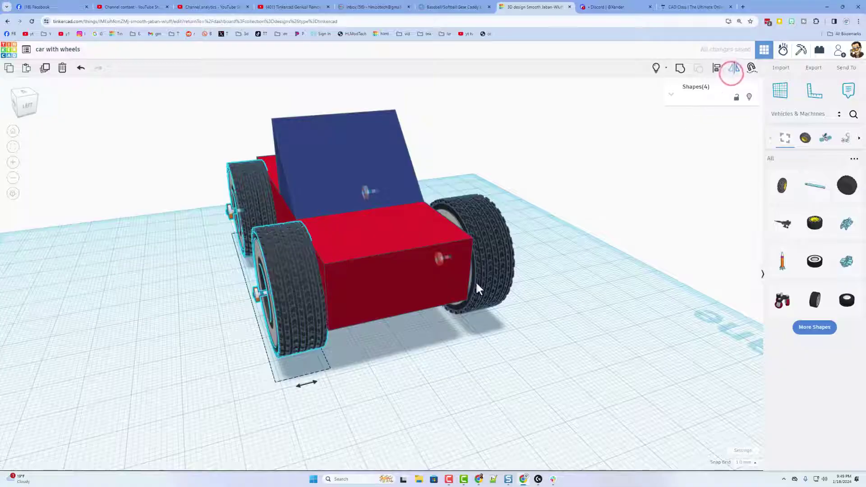
Step: Mirror the duplicated wheels across the car's width so their axle connectors face the body, and deselect them
{"action": "left_click_drag", "start_coordinate": [307, 379], "coordinate": [310, 383]}
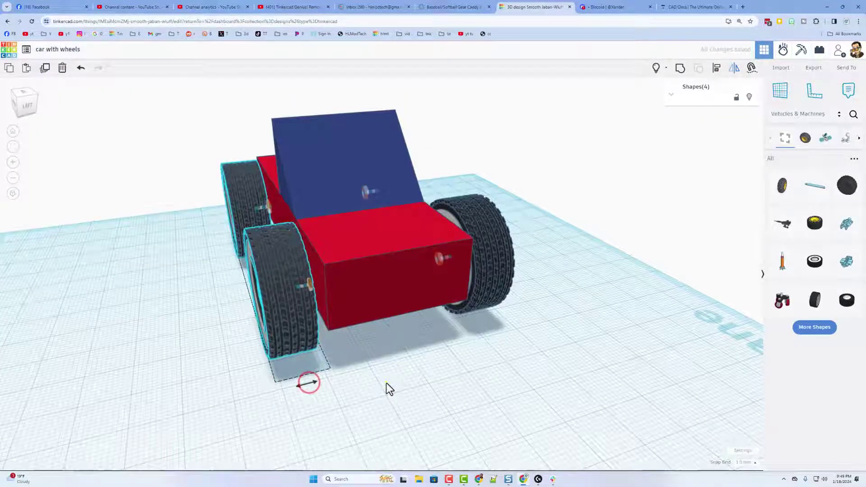
{"action": "right_click_drag", "start_coordinate": [386, 383], "coordinate": [420, 378]}
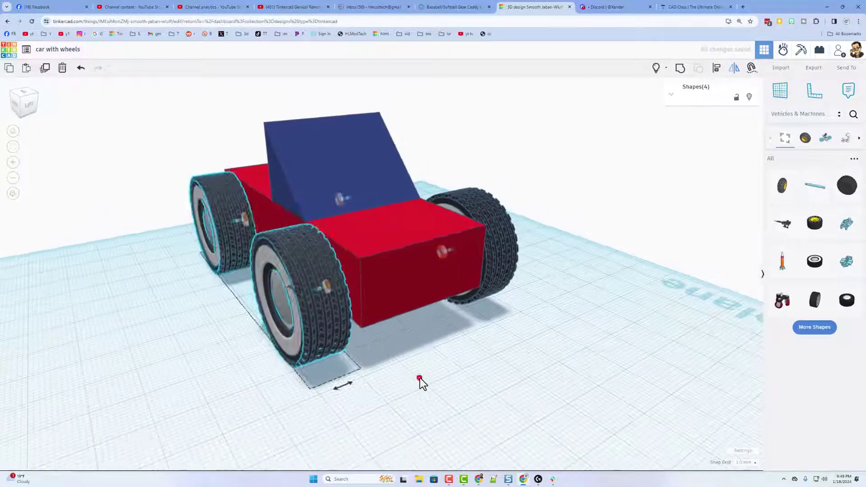
{"action": "left_click", "coordinate": [419, 378]}
Step: Open the four-wheeled car in Sim Lab and start the simulation
{"action": "mouse_move", "coordinate": [496, 353]}
{"action": "right_mouse_down"}
{"action": "mouse_move", "coordinate": [547, 361]}
{"action": "mouse_move", "coordinate": [438, 365]}
{"action": "mouse_move", "coordinate": [491, 364]}
{"action": "right_mouse_up"}
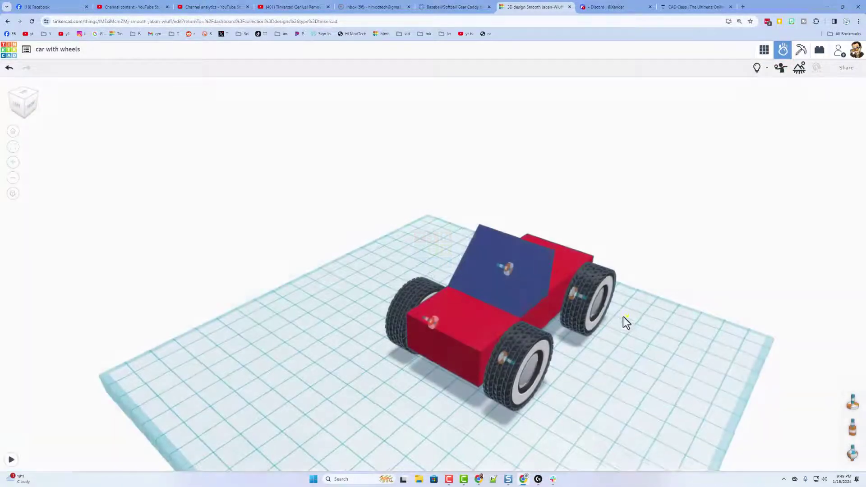
{"action": "right_click_drag", "start_coordinate": [623, 317], "coordinate": [464, 313]}
{"action": "scroll", "coordinate": [463, 312], "scroll_direction": "up", "scroll_amount": 3}
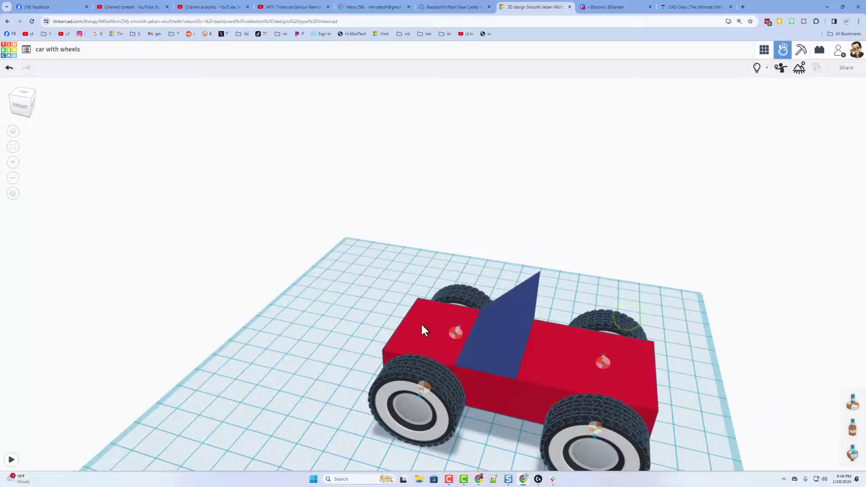
{"action": "scroll", "coordinate": [504, 345], "scroll_direction": "down", "scroll_amount": 5}
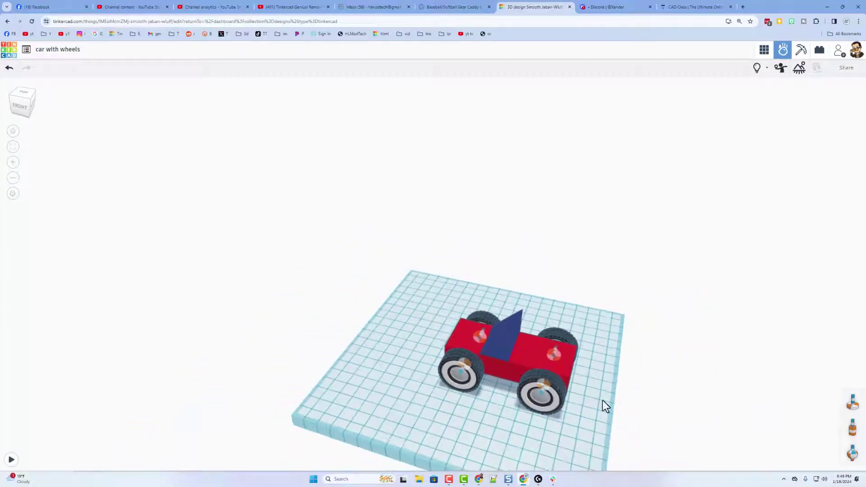
{"action": "middle_click_drag", "start_coordinate": [603, 401], "coordinate": [547, 295]}
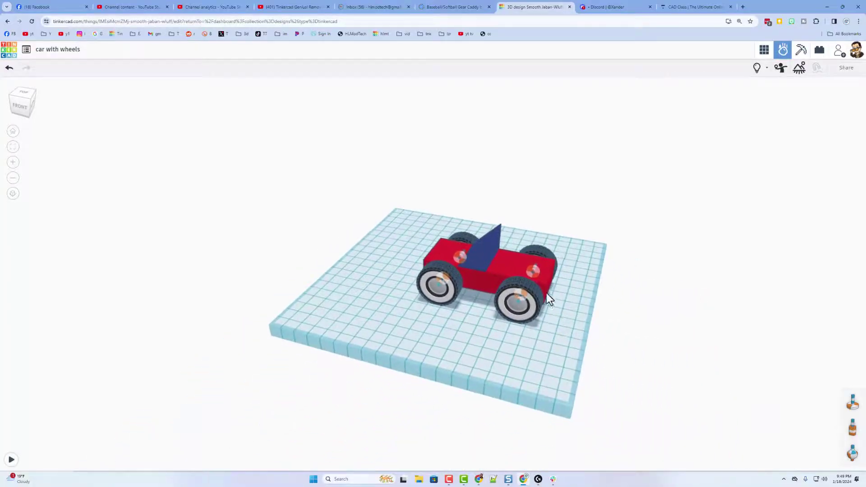
{"action": "left_click", "coordinate": [11, 460]}
Step: Throw objects at the car in the running simulation to make it roll across the workplane
{"action": "right_click_drag", "start_coordinate": [551, 316], "coordinate": [419, 316]}
{"action": "left_click", "coordinate": [539, 326]}
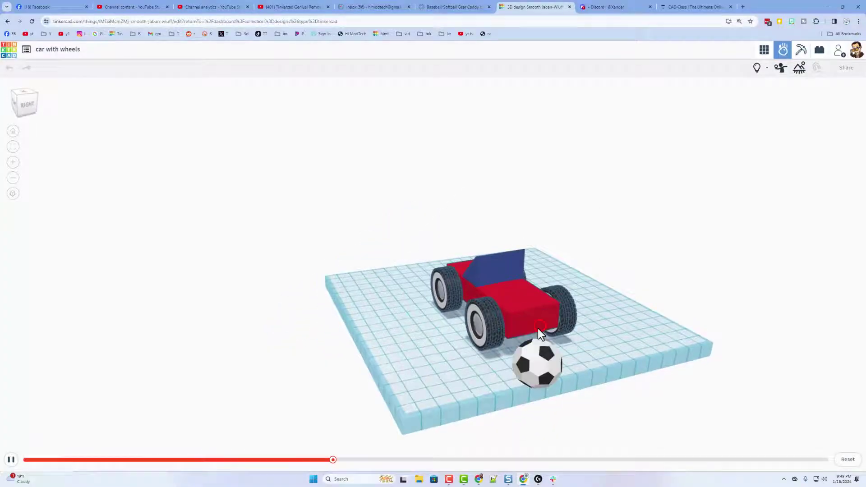
{"action": "left_click", "coordinate": [525, 294]}
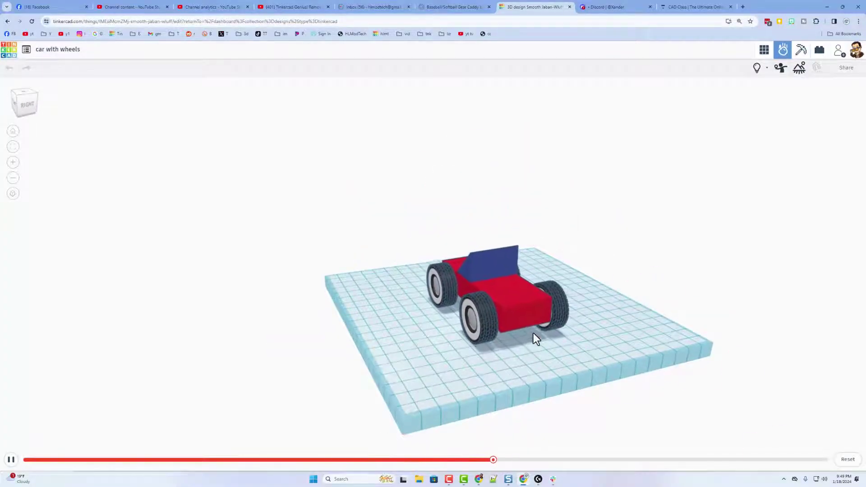
{"action": "left_click", "coordinate": [526, 274]}
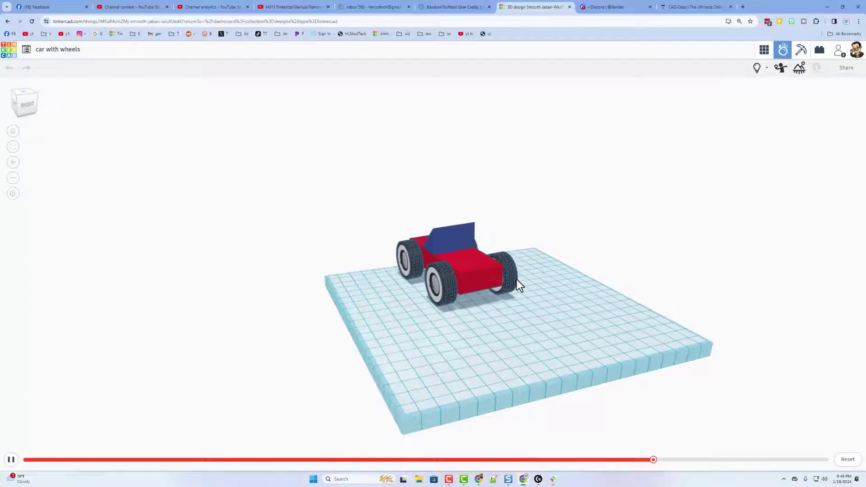
{"action": "right_click_drag", "start_coordinate": [516, 280], "coordinate": [536, 247]}
{"action": "left_click", "coordinate": [537, 247]}
{"action": "left_click", "coordinate": [500, 223]}
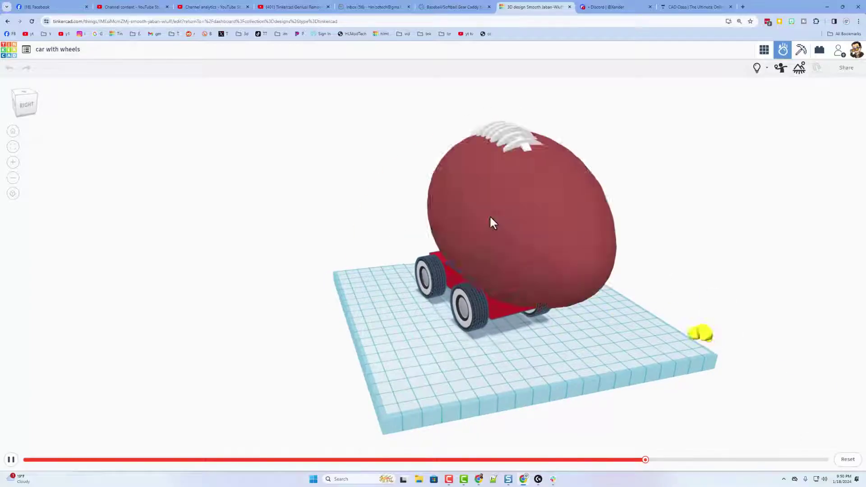
{"action": "left_click", "coordinate": [434, 176]}
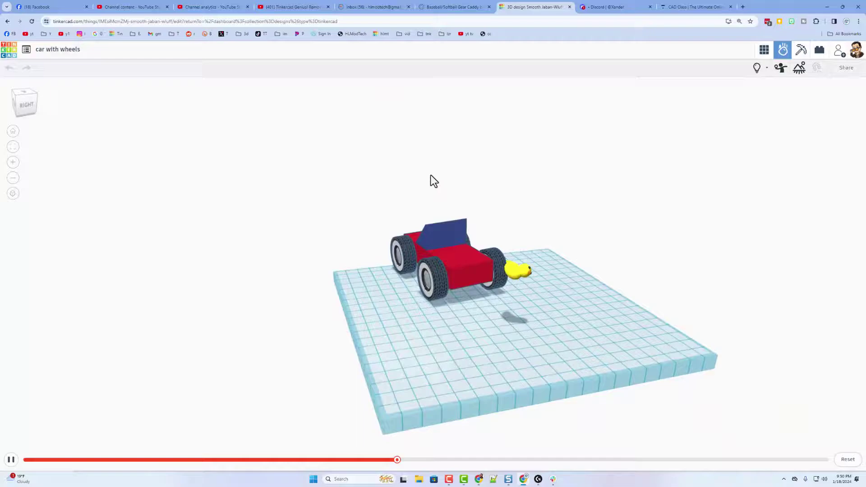
{"action": "right_click_drag", "start_coordinate": [402, 247], "coordinate": [550, 291]}
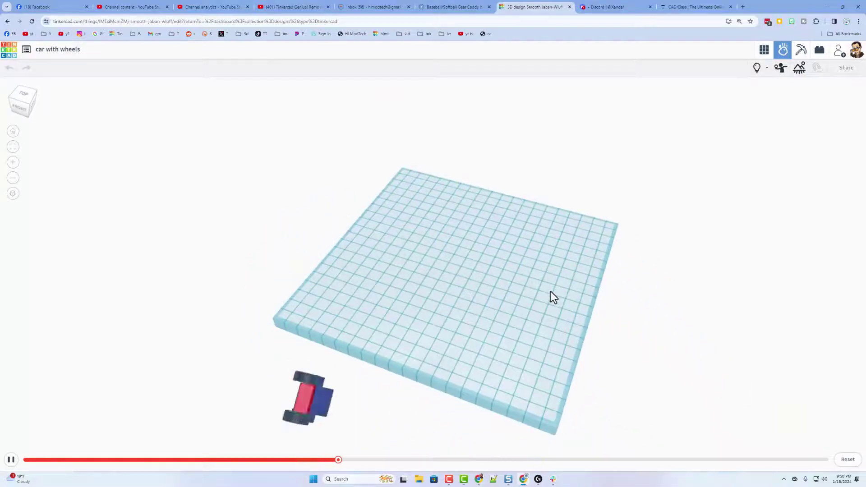